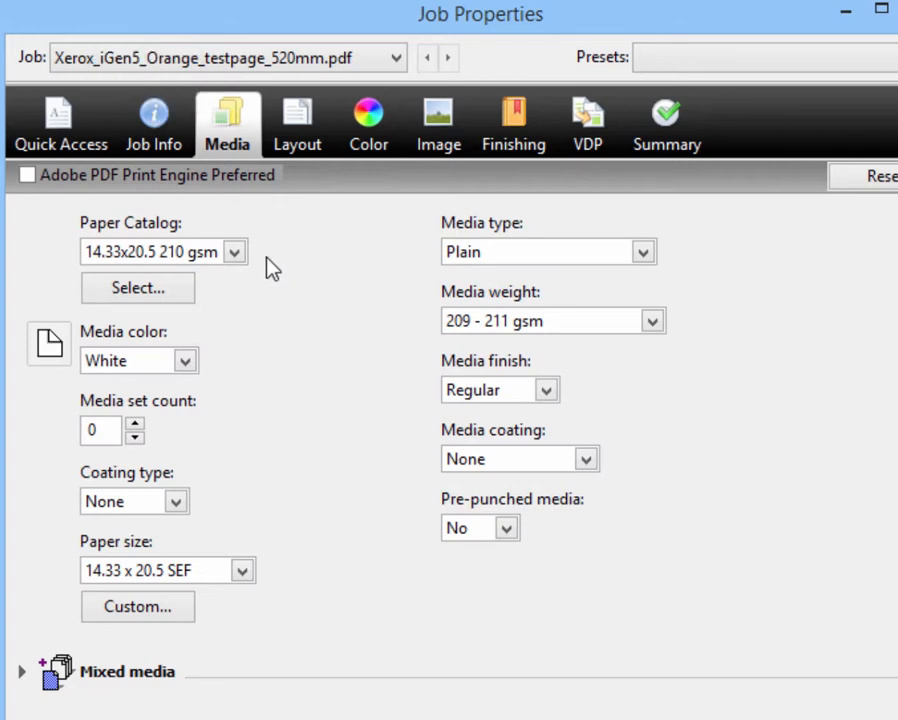
# Check the test page job's color settings, then process and hold the job
pyautogui.click(378, 125)
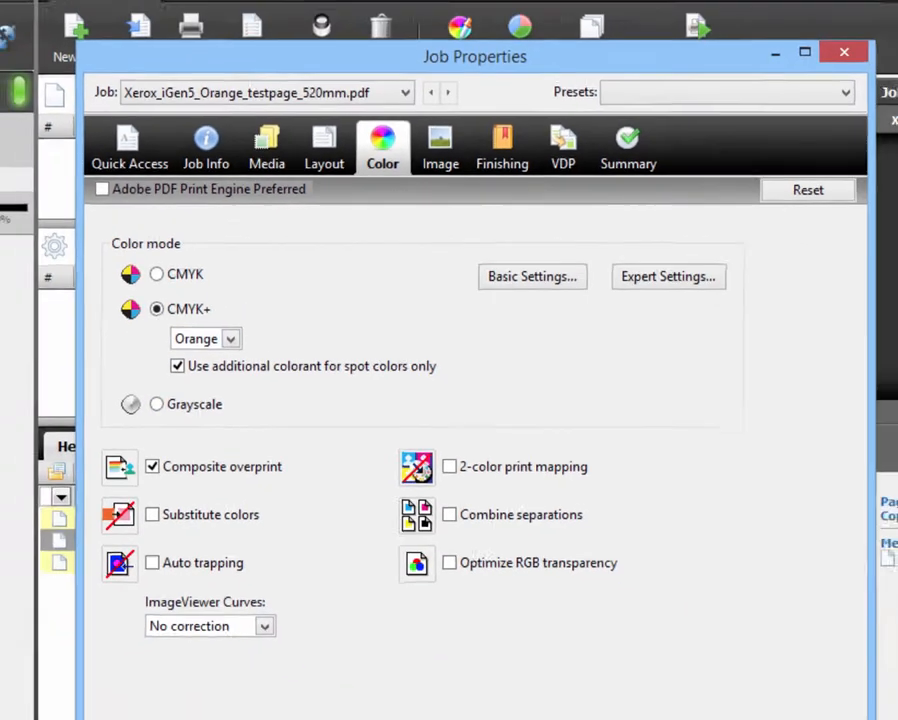
pyautogui.click(561, 616)
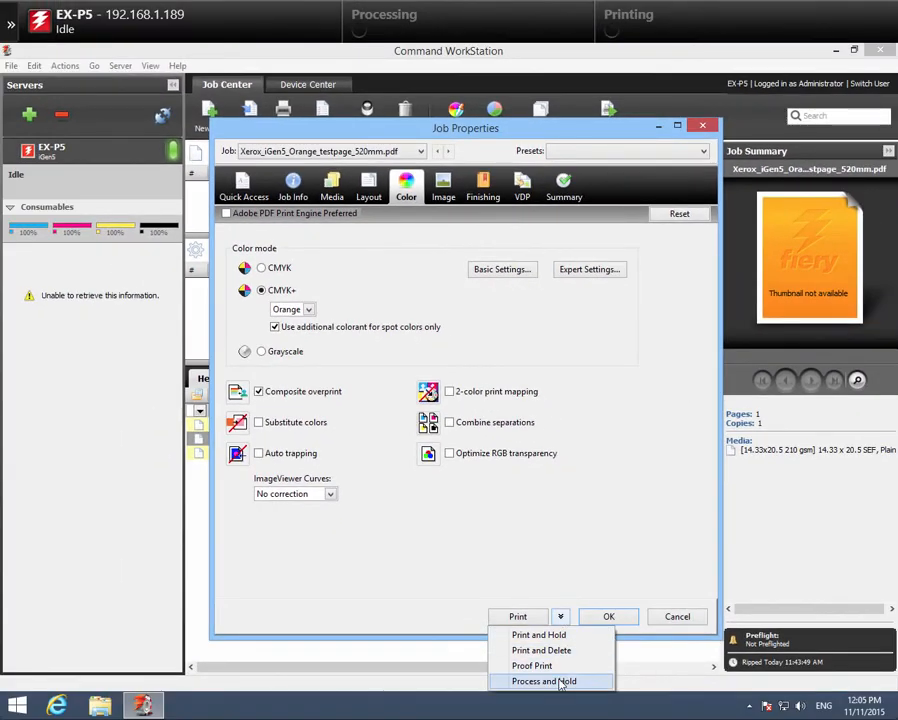
pyautogui.click(558, 680)
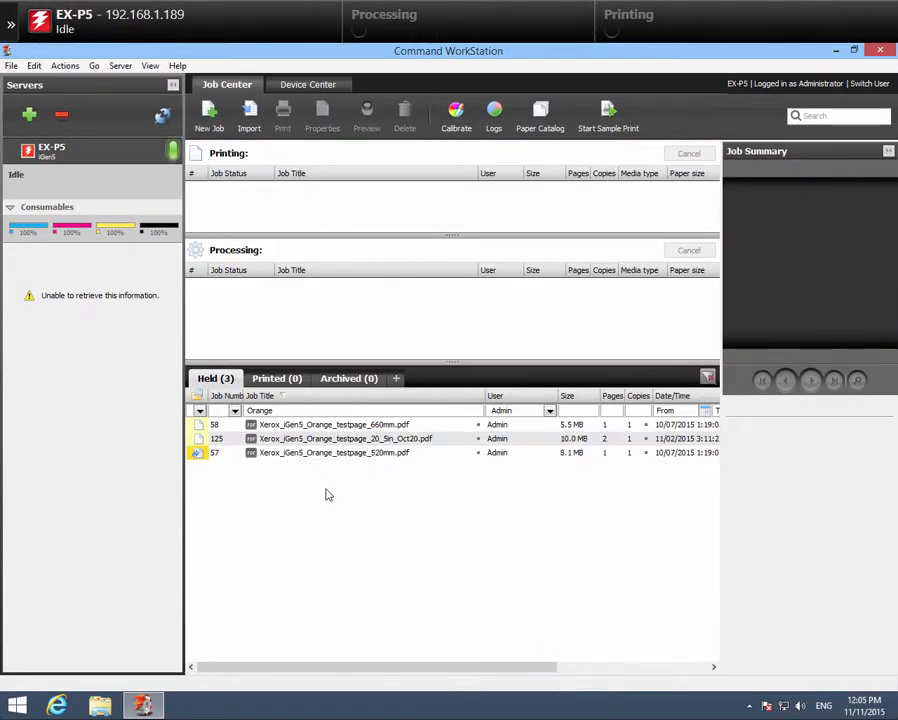
# Open the held job Xerox_iGen5_Orange_testpage_520mm.pdf in ImageViewer
pyautogui.click(316, 453)
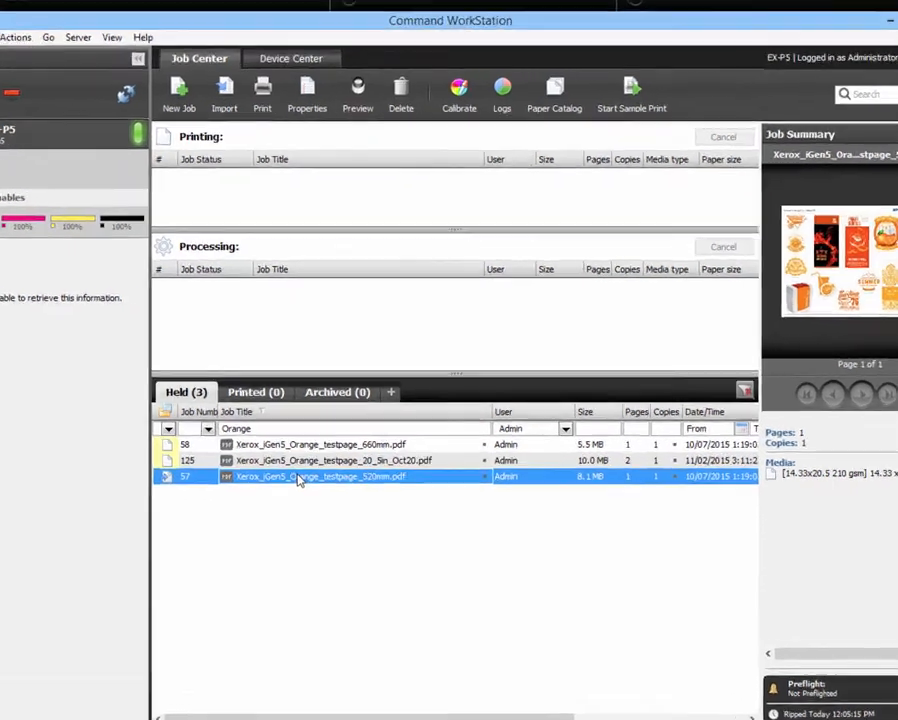
pyautogui.rightClick(298, 478)
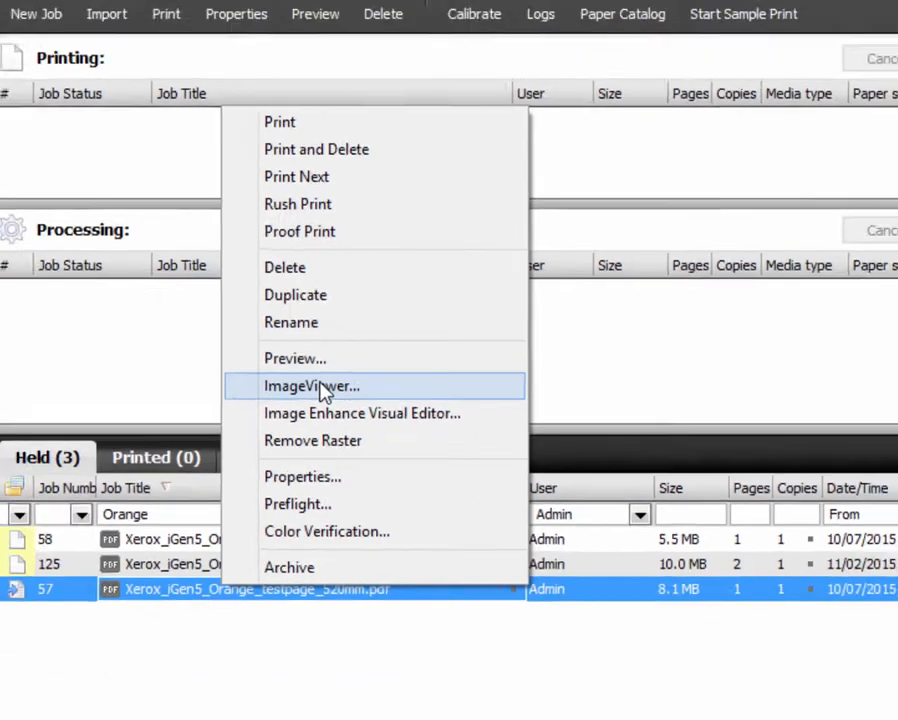
pyautogui.click(300, 416)
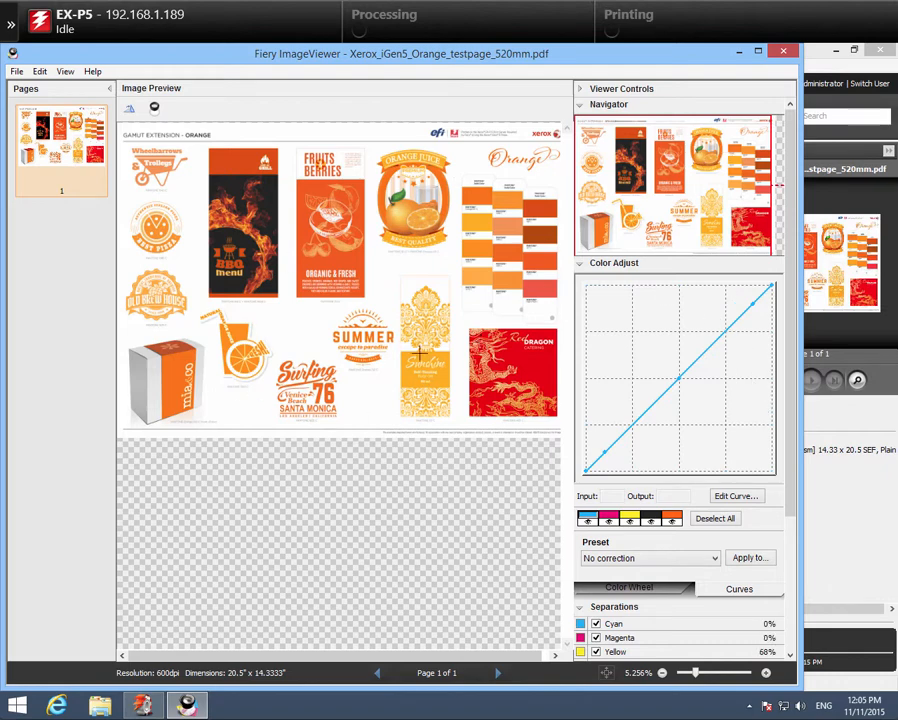
# Hide the Black, Yellow, Magenta and Cyan separations to inspect only the Orange separation across the page
pyautogui.scroll(5, 369, 337)
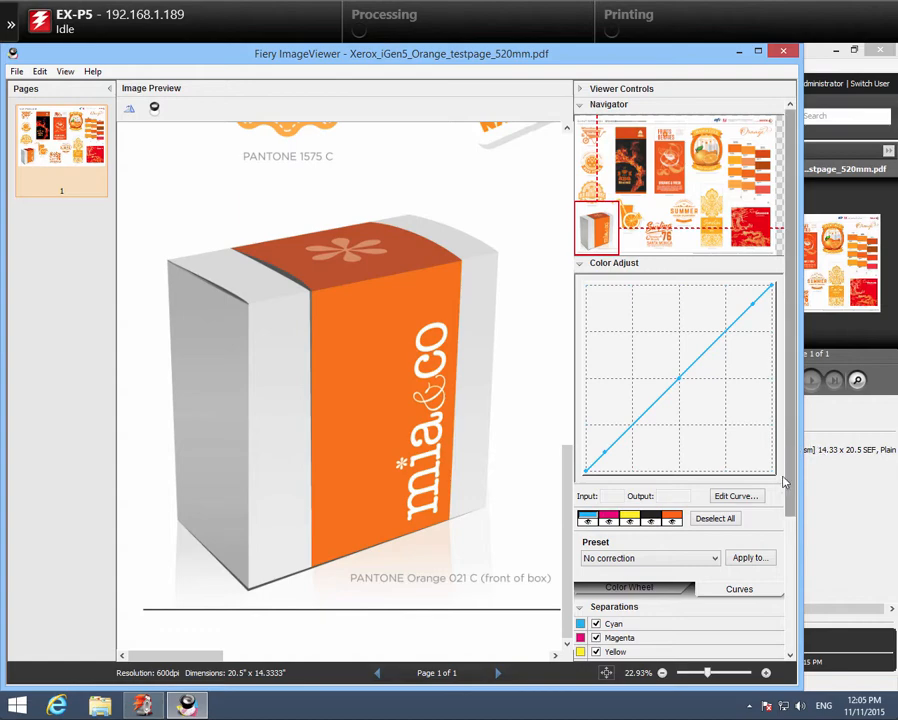
pyautogui.scroll(-2, 773, 528)
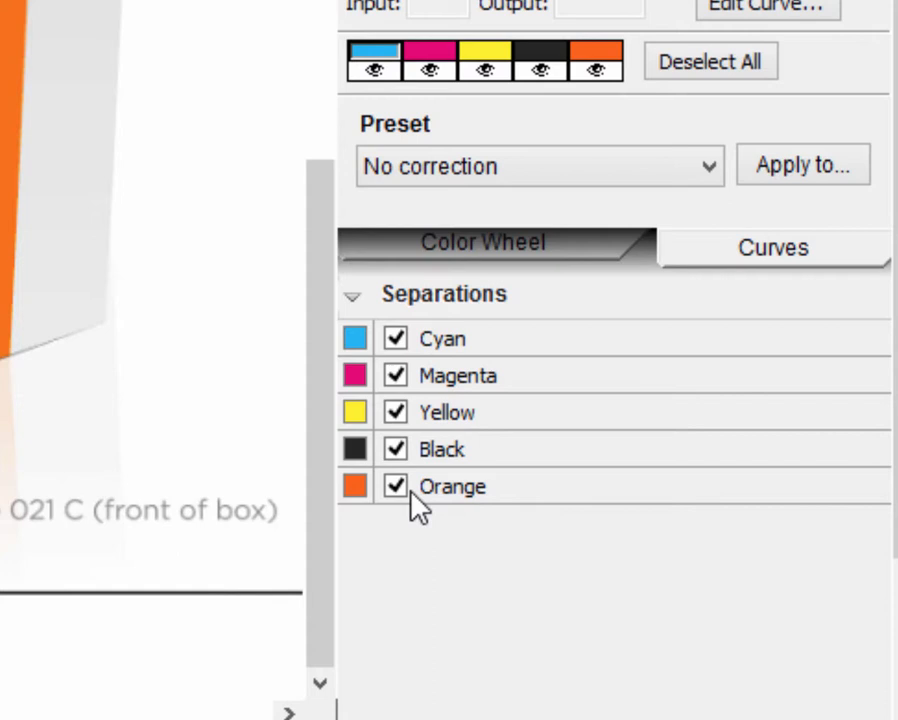
pyautogui.click(397, 450)
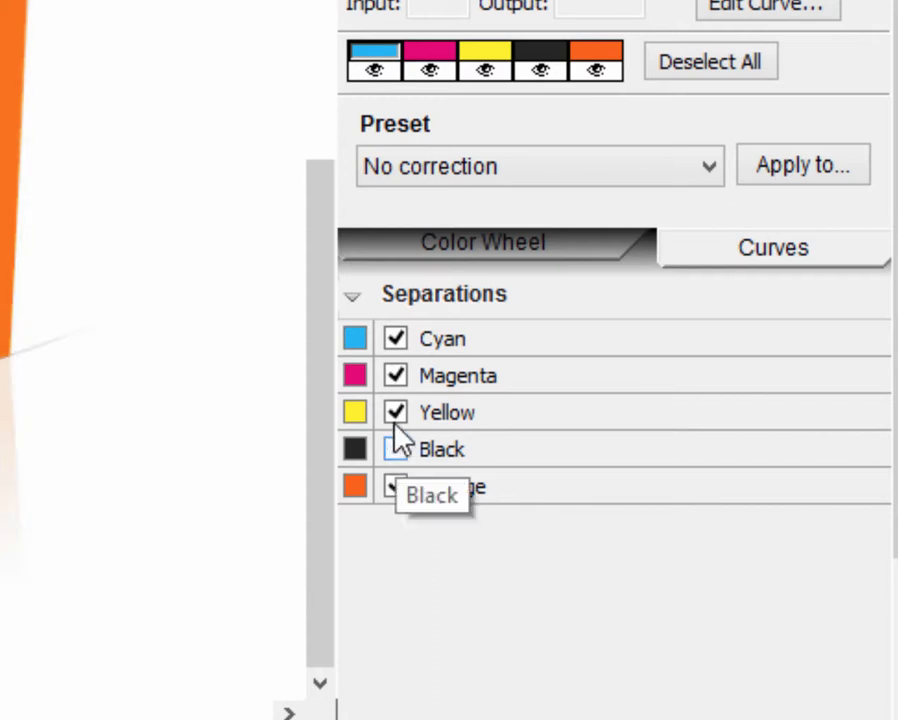
pyautogui.click(396, 412)
pyautogui.click(397, 376)
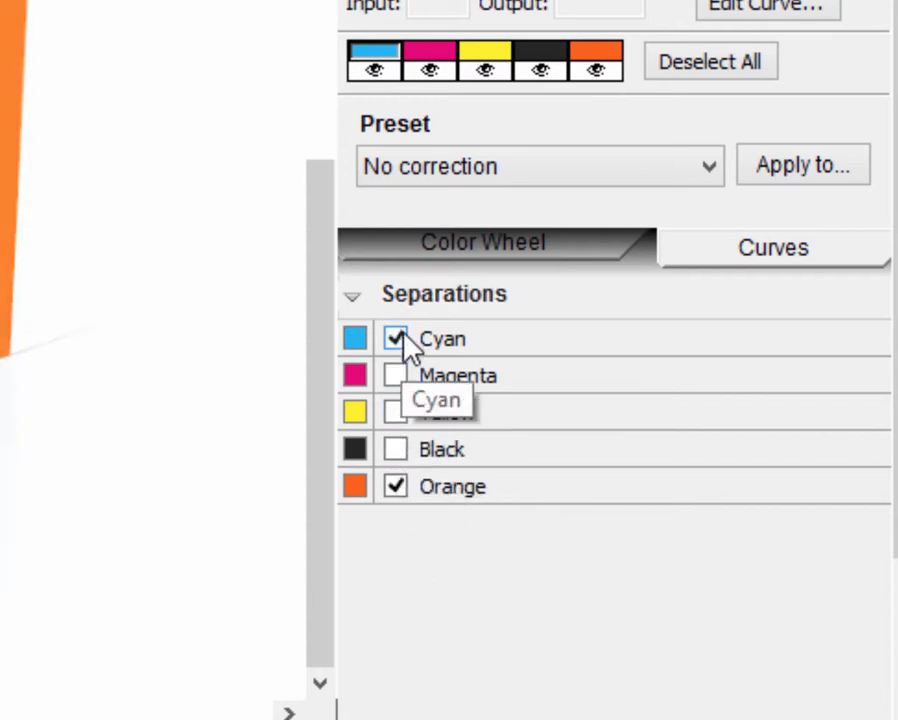
pyautogui.click(397, 338)
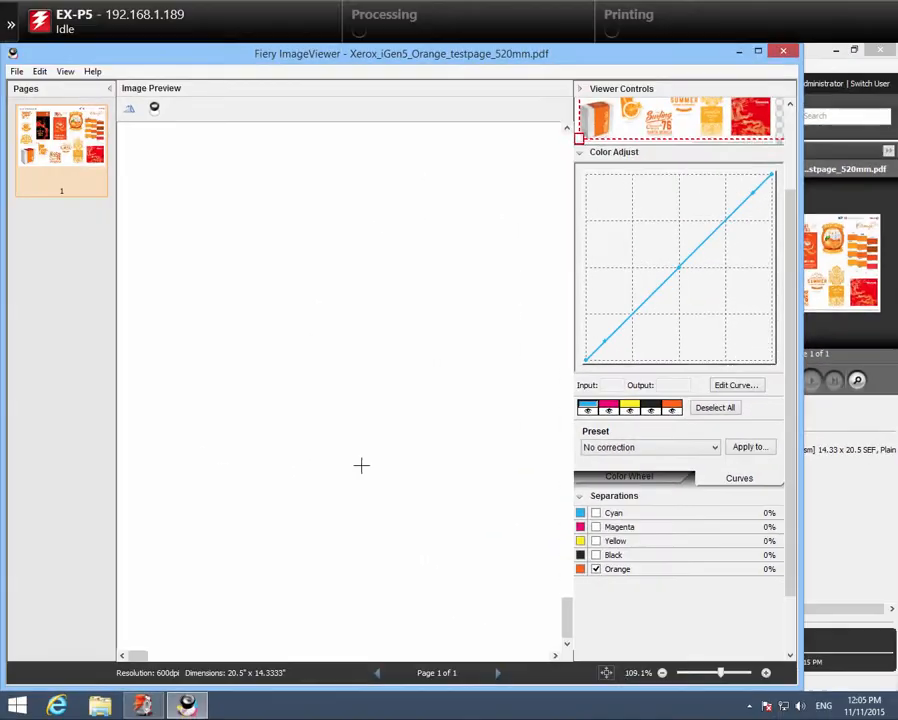
pyautogui.scroll(-6, 363, 465)
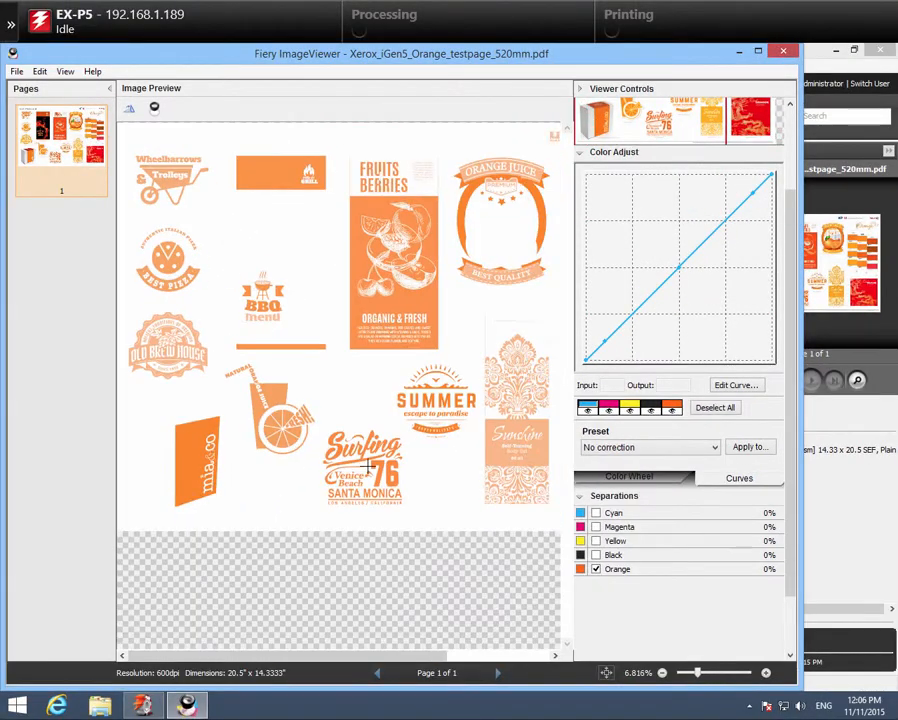
pyautogui.scroll(2, 368, 465)
pyautogui.scroll(-1, 366, 464)
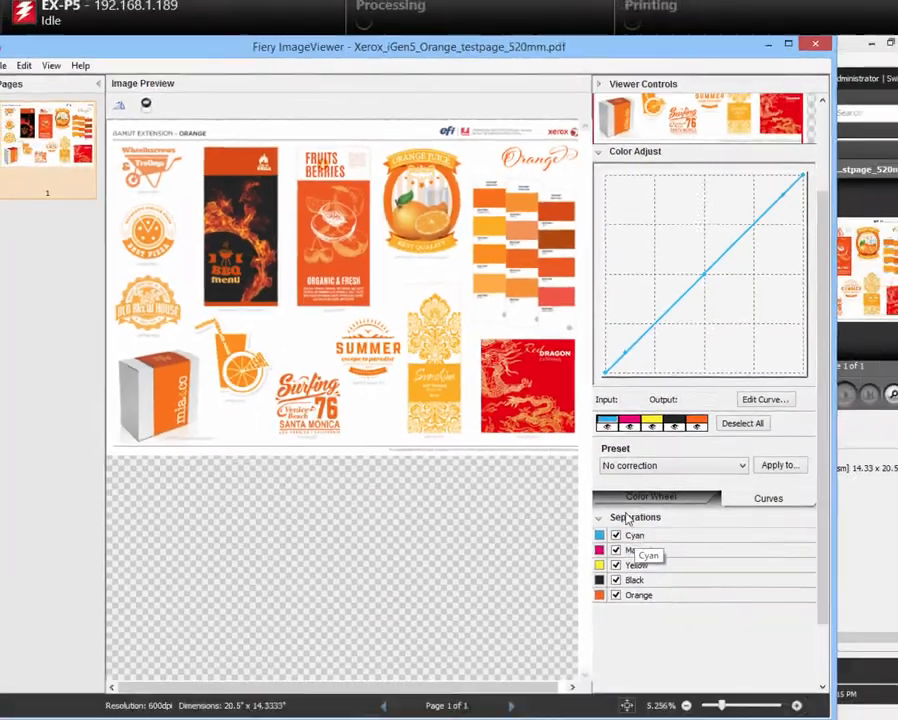
# Limit curve editing to the orange colorant and remove its intermediate highlight and shadow points by merging them into the curve's ends
pyautogui.scroll(5, 342, 314)
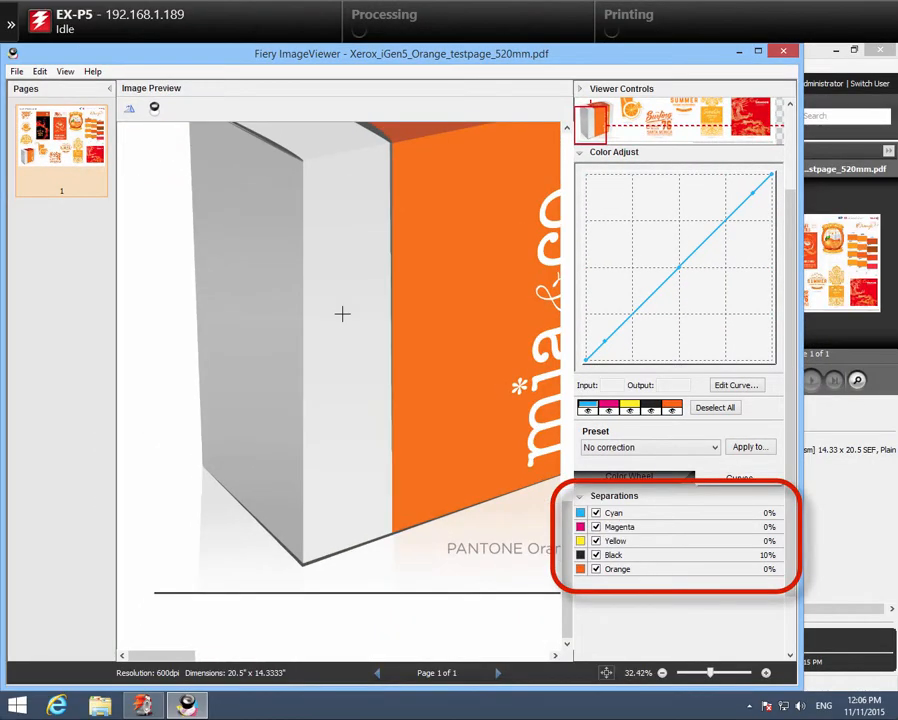
pyautogui.scroll(-1, 342, 314)
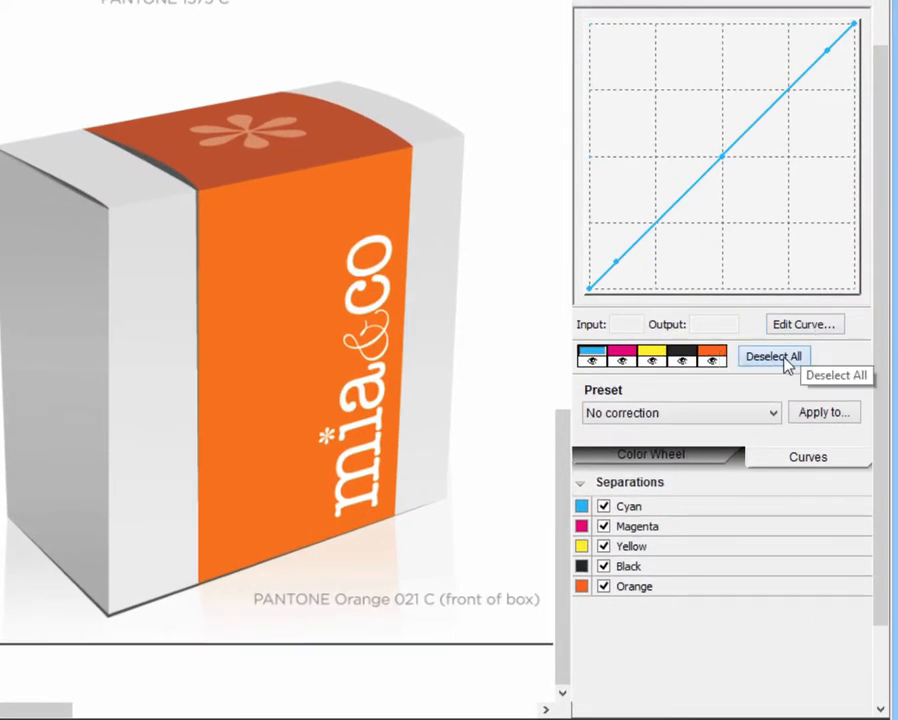
pyautogui.click(786, 360)
pyautogui.click(713, 360)
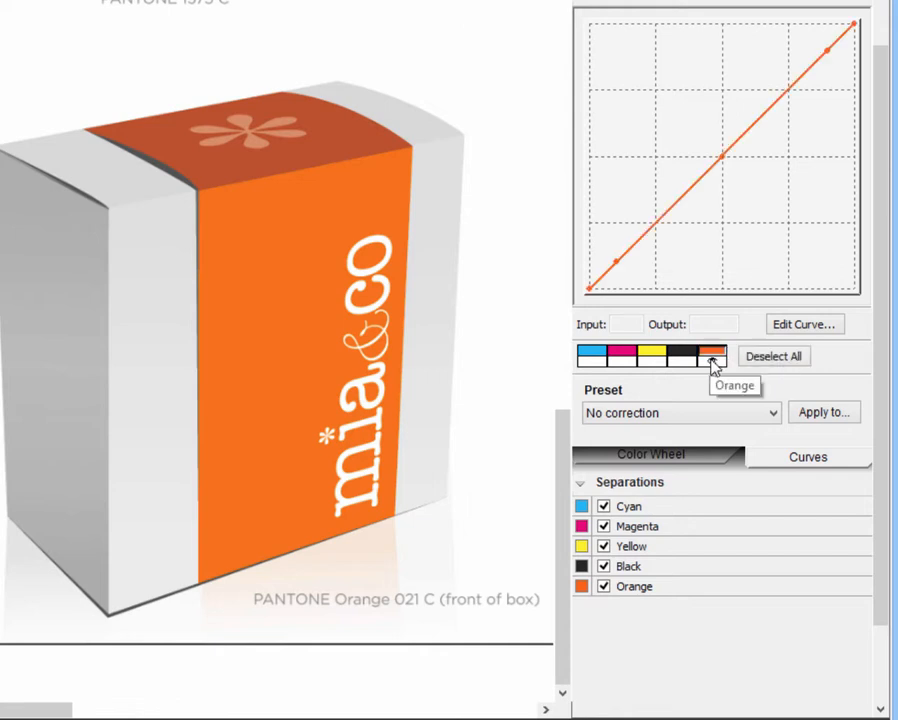
pyautogui.moveTo(619, 263); pyautogui.dragTo(588, 290)
pyautogui.moveTo(827, 50); pyautogui.dragTo(853, 24)
# Raise the orange curve's midpoint to input 39 and output 60
pyautogui.click(716, 164)
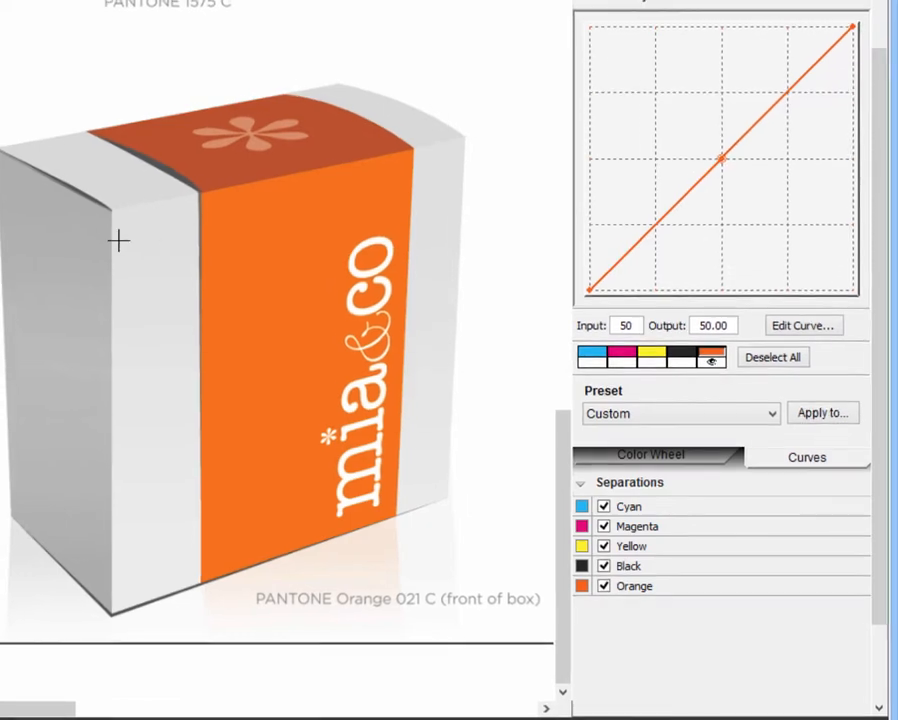
pyautogui.scroll(5, 125, 238)
pyautogui.scroll(-8, 140, 230)
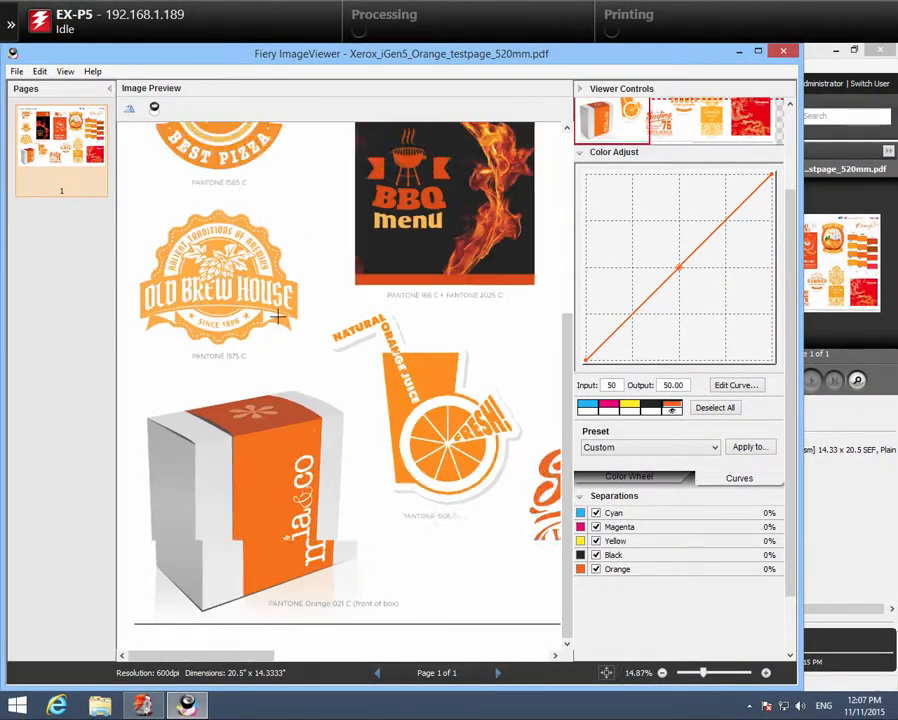
pyautogui.scroll(-4, 278, 316)
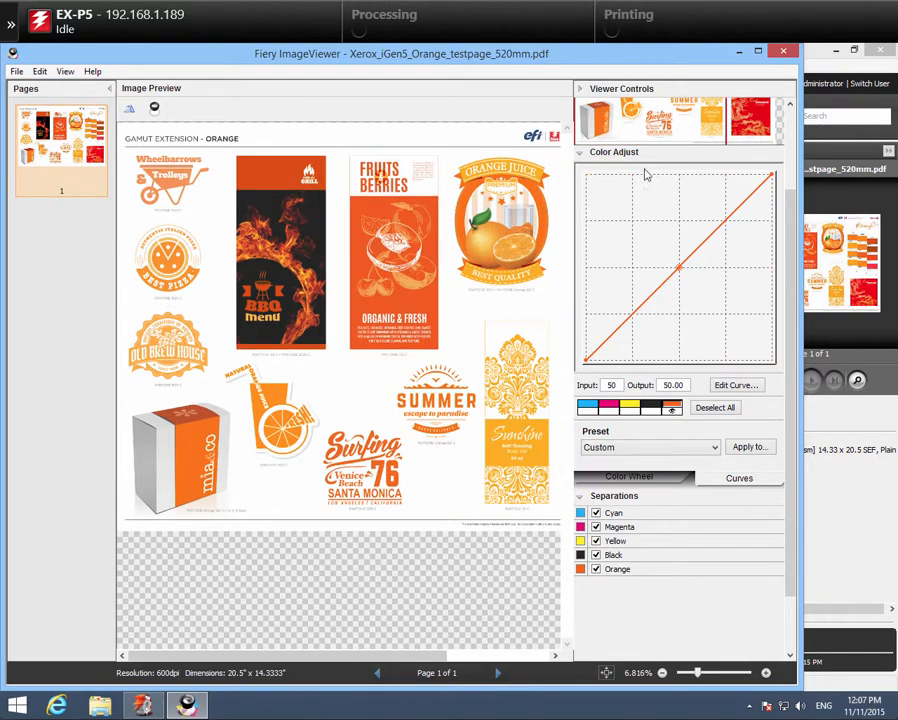
pyautogui.moveTo(679, 270); pyautogui.dragTo(658, 252)
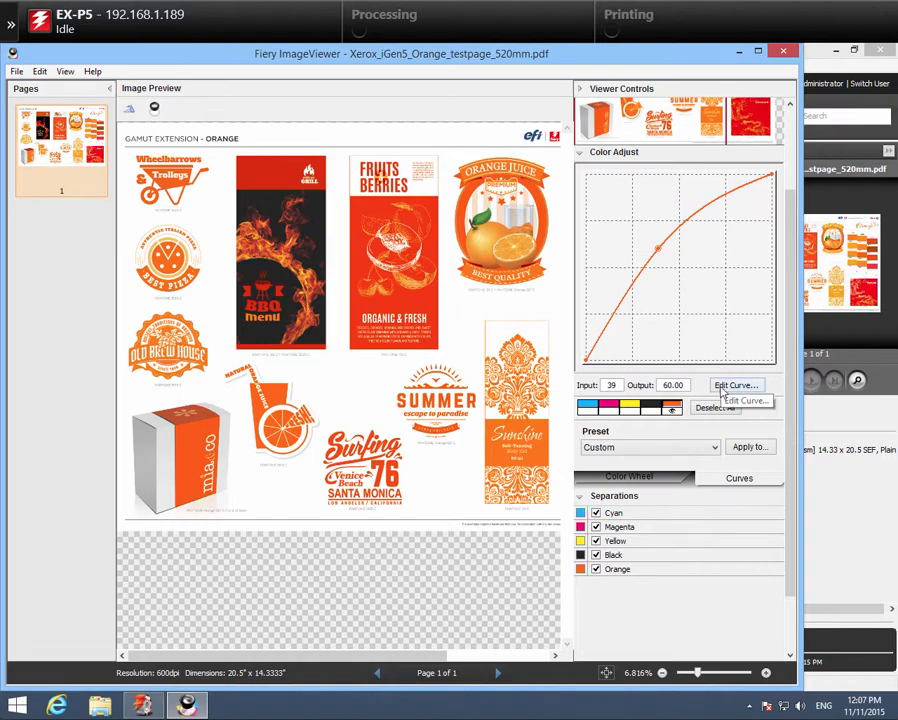
# Save the adjusted curve as a preset named Orange Boost
pyautogui.click(714, 447)
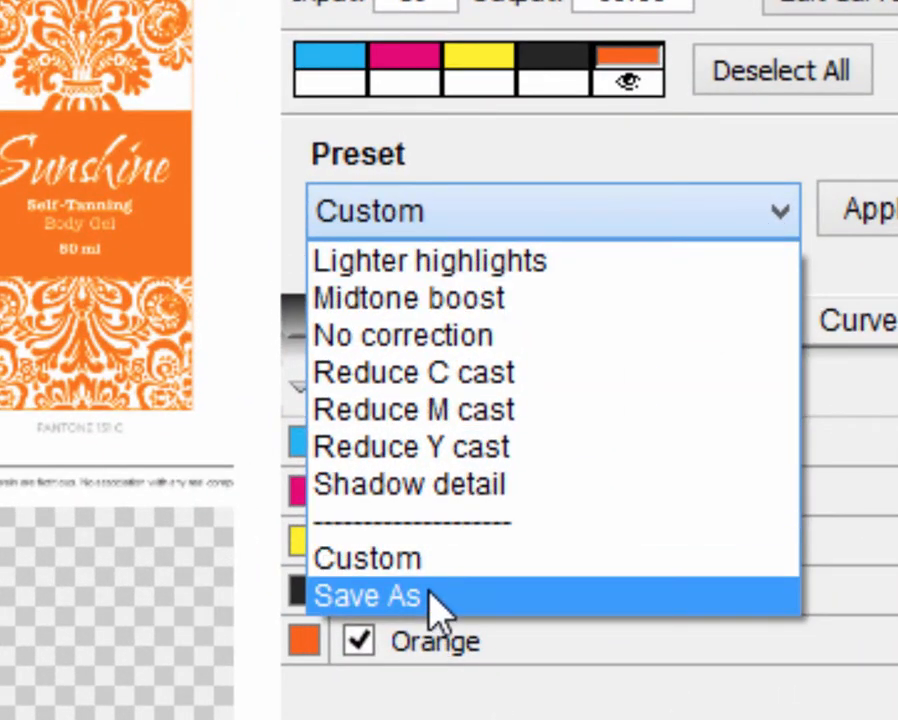
pyautogui.click(430, 593)
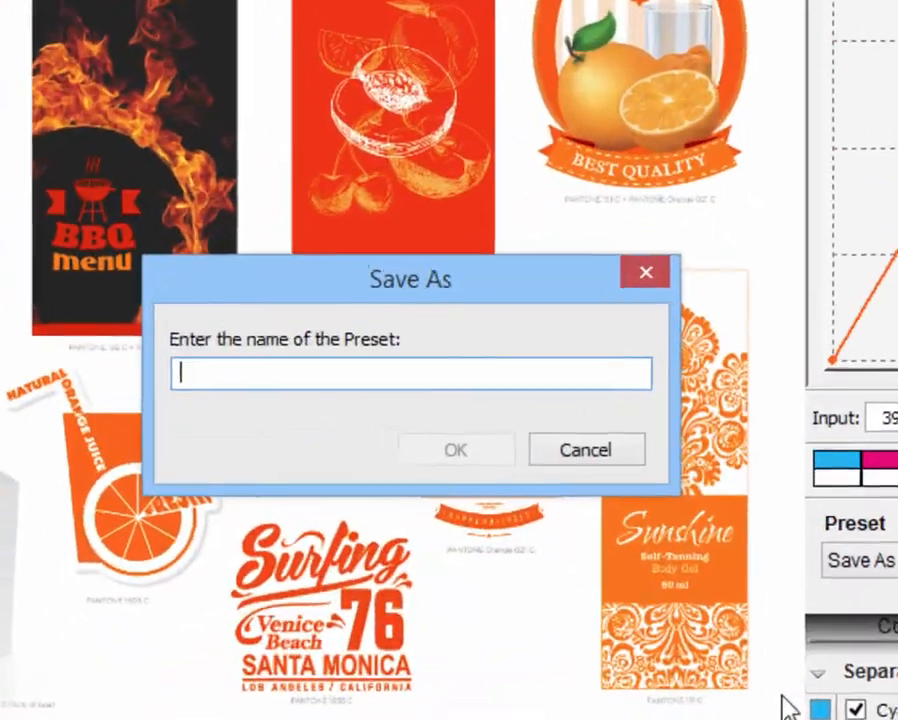
pyautogui.write('Orange ')
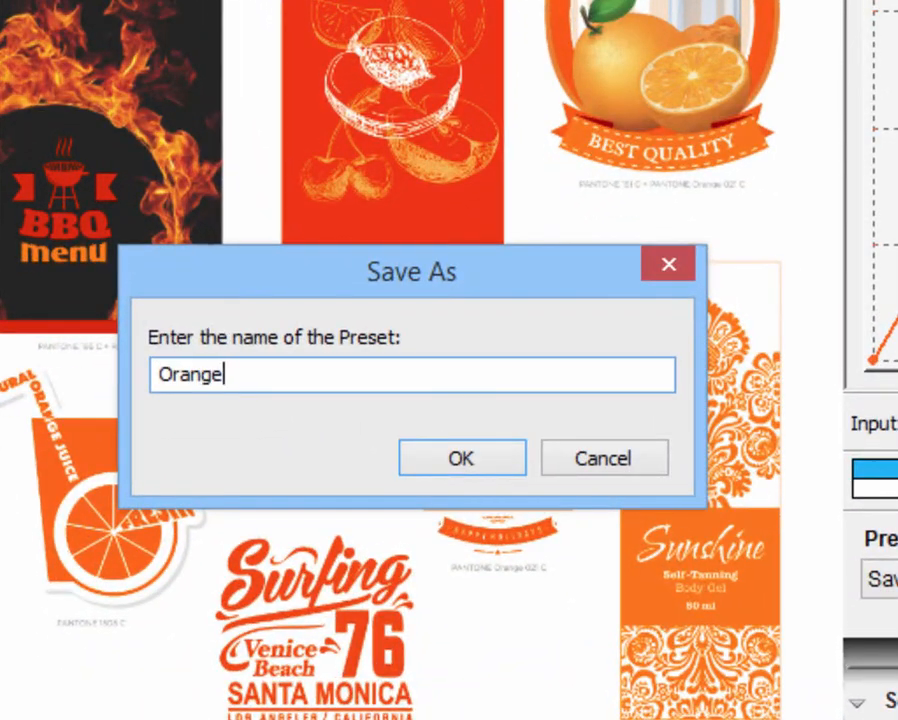
pyautogui.write('Boost')
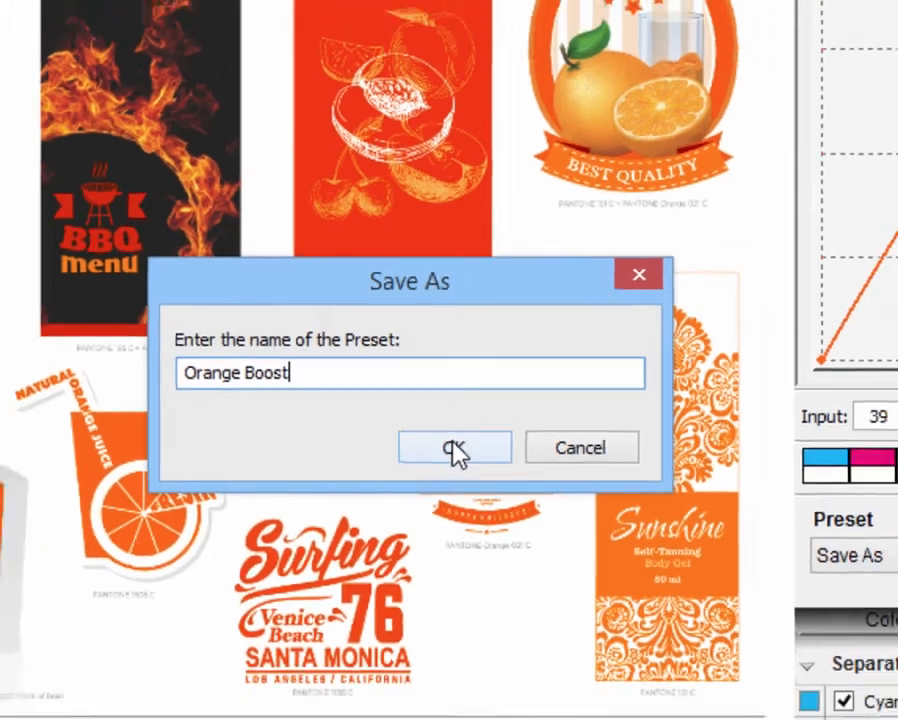
pyautogui.click(461, 458)
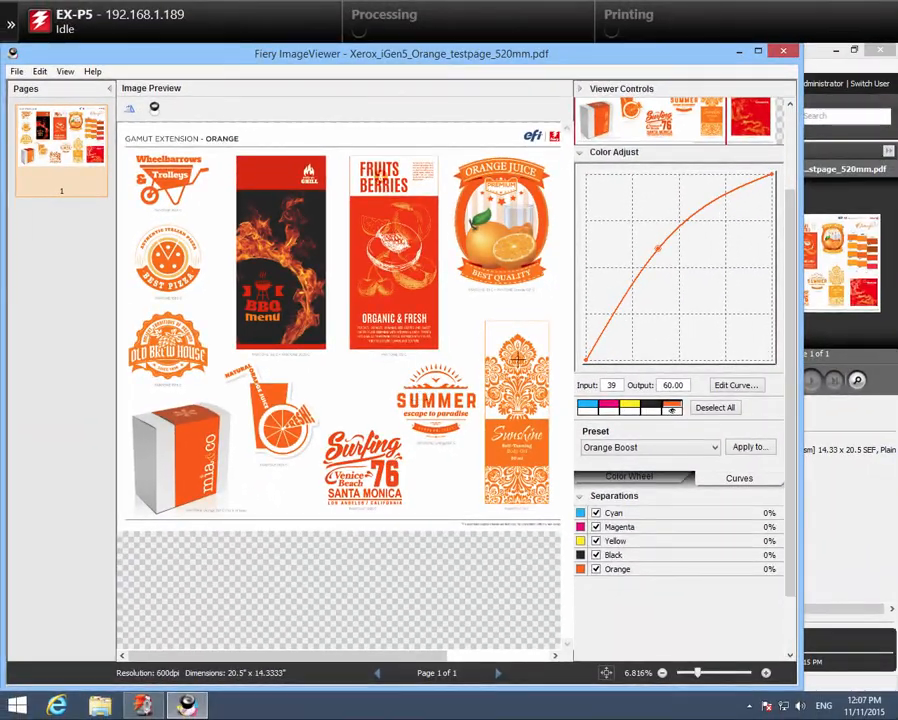
# Close ImageViewer without saving the changes to the job
pyautogui.click(772, 176)
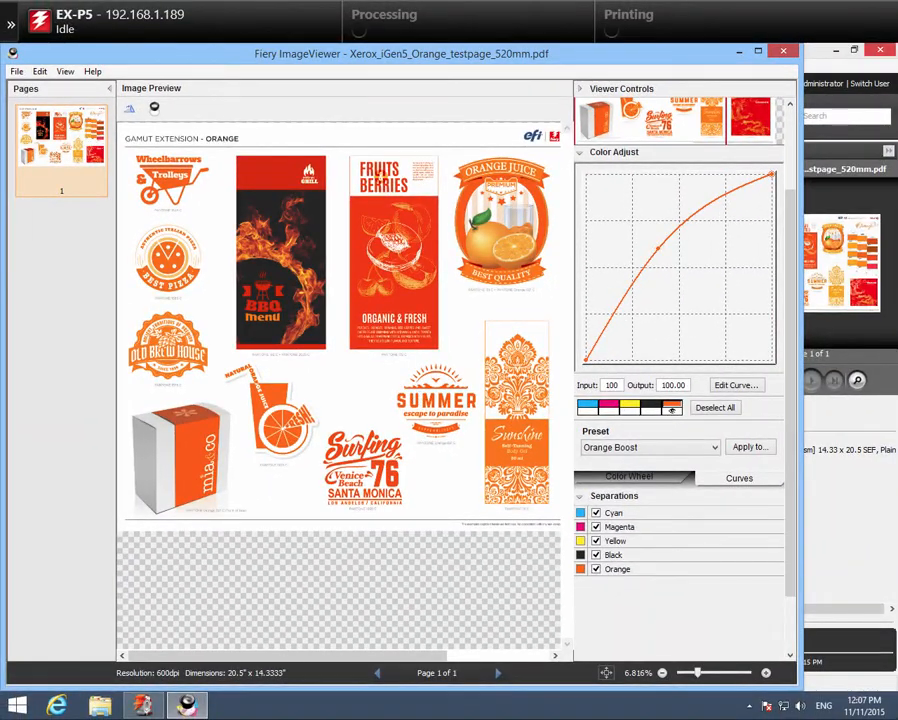
pyautogui.click(785, 52)
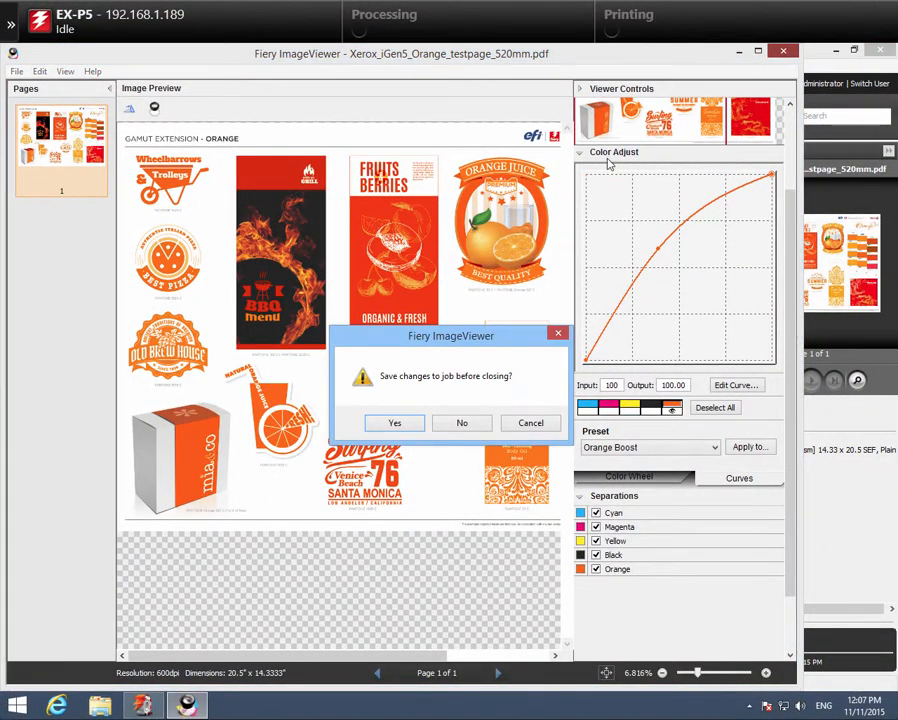
pyautogui.click(461, 422)
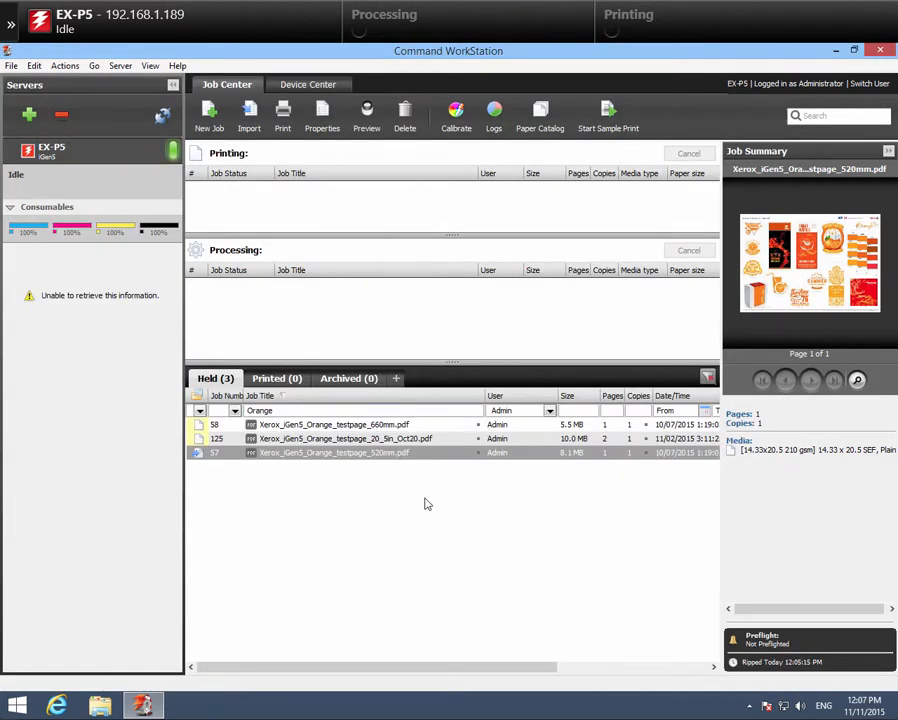
# Open the 520mm job's properties and look for the Orange Boost preset among the ImageViewer curves
pyautogui.click(221, 455)
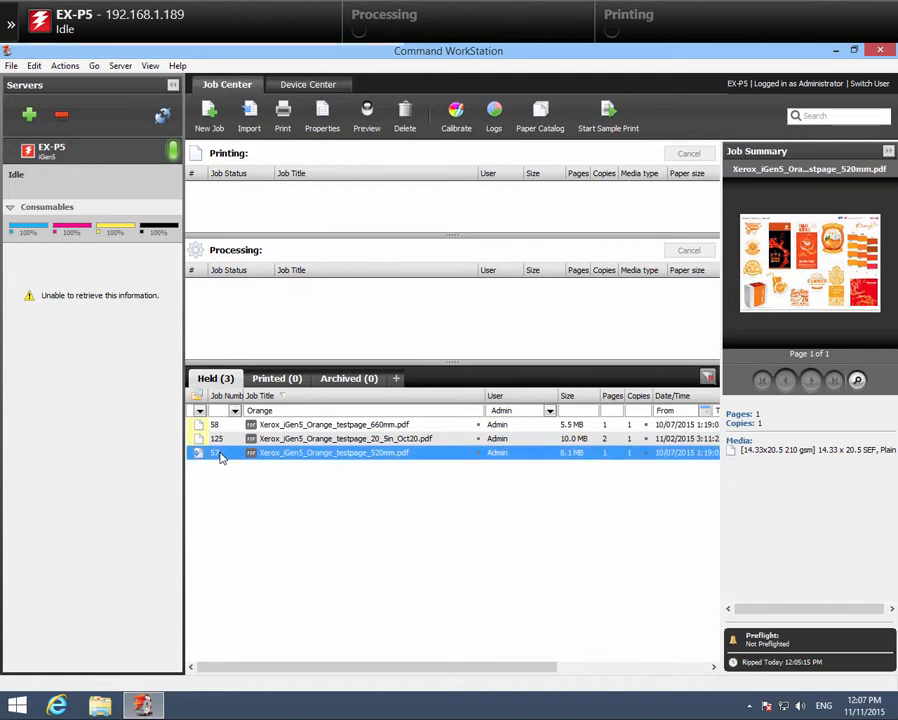
pyautogui.doubleClick(221, 455)
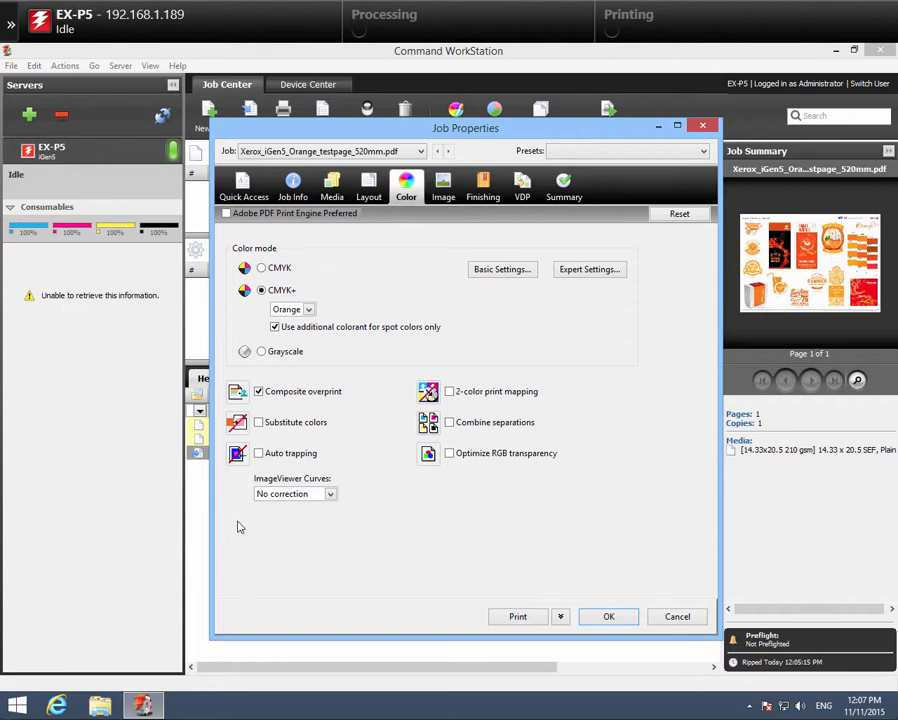
pyautogui.click(330, 494)
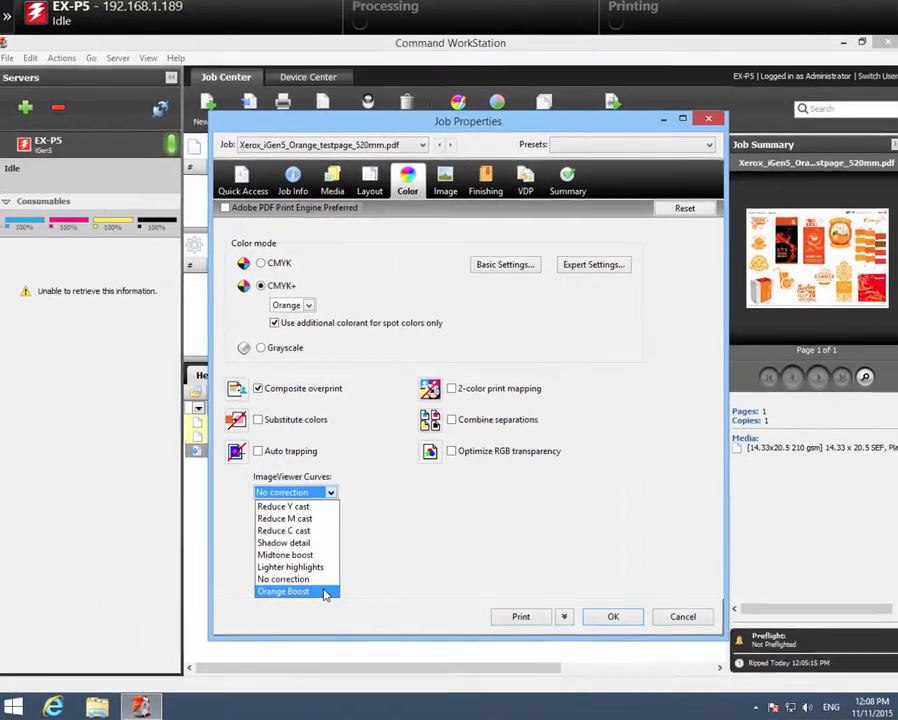
pyautogui.click(376, 550)
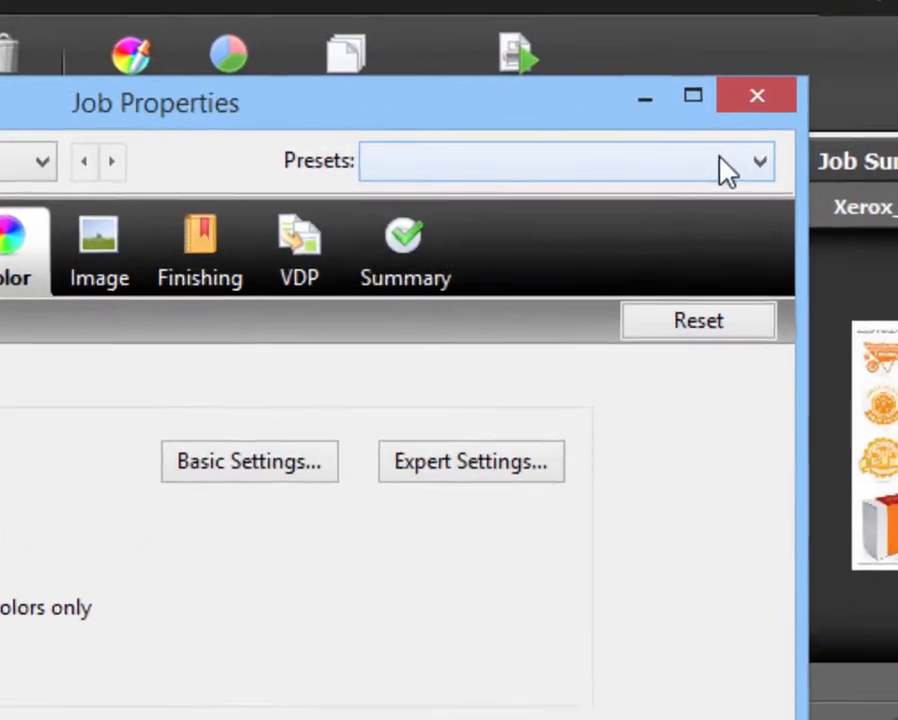
# Open the list of job presets in the job's properties
pyautogui.click(686, 152)
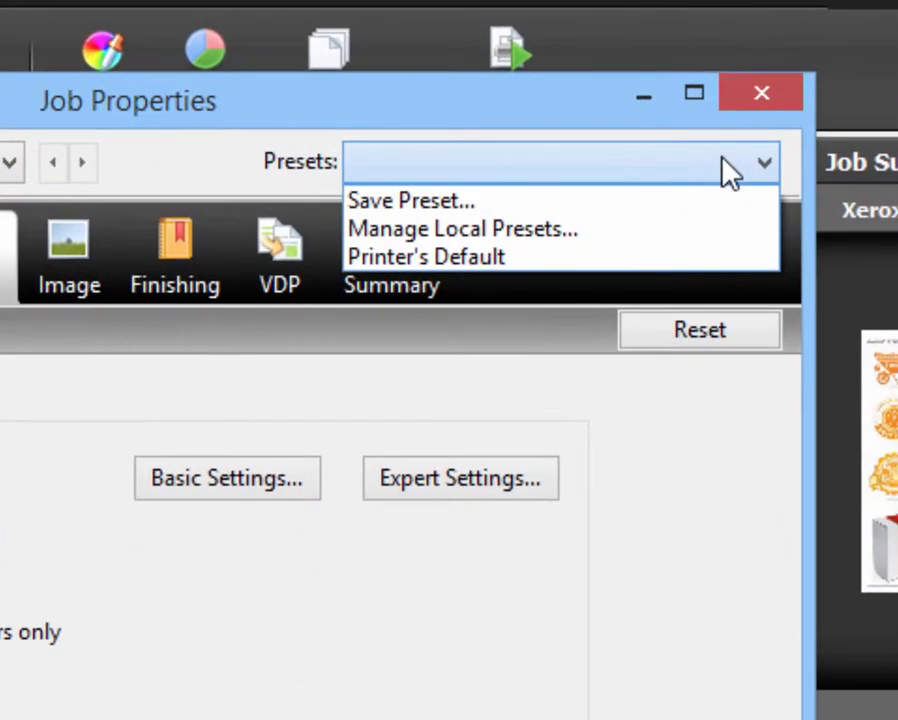